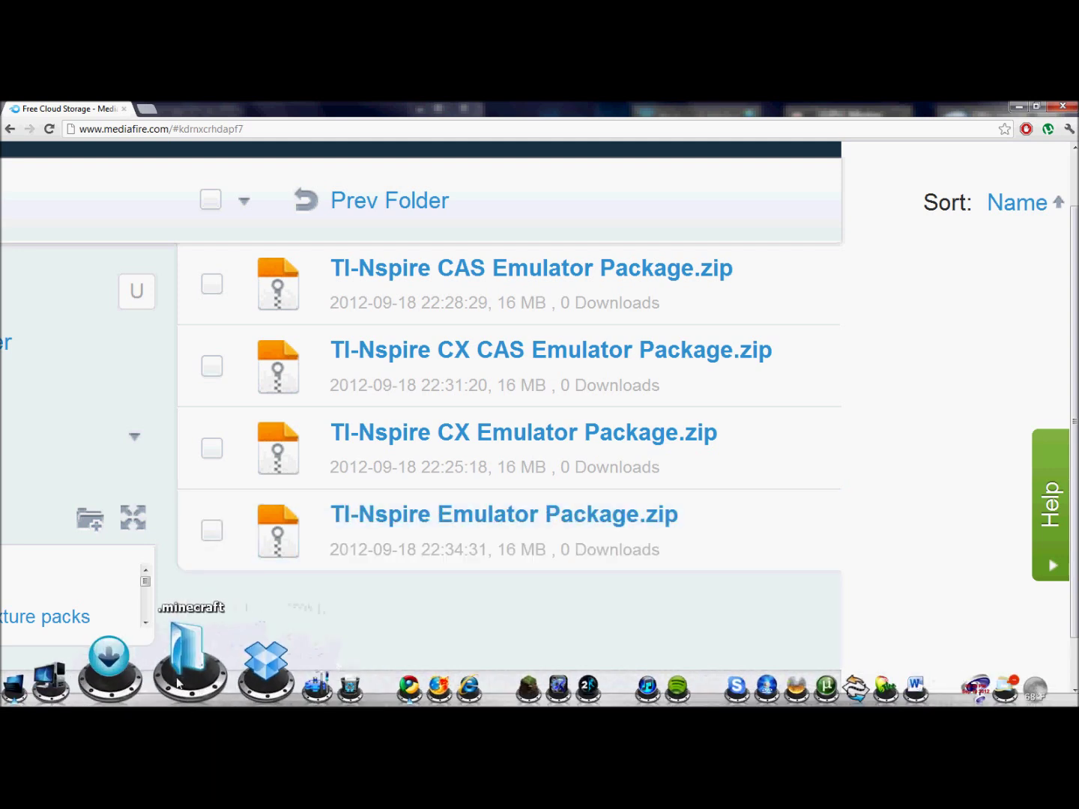
Open the Downloads folder holding the downloaded TI-Nspire Emulator Package.zip.
click(140, 654)
Extract TI-Nspire Emulator Package.zip into its own folder.
click(499, 411)
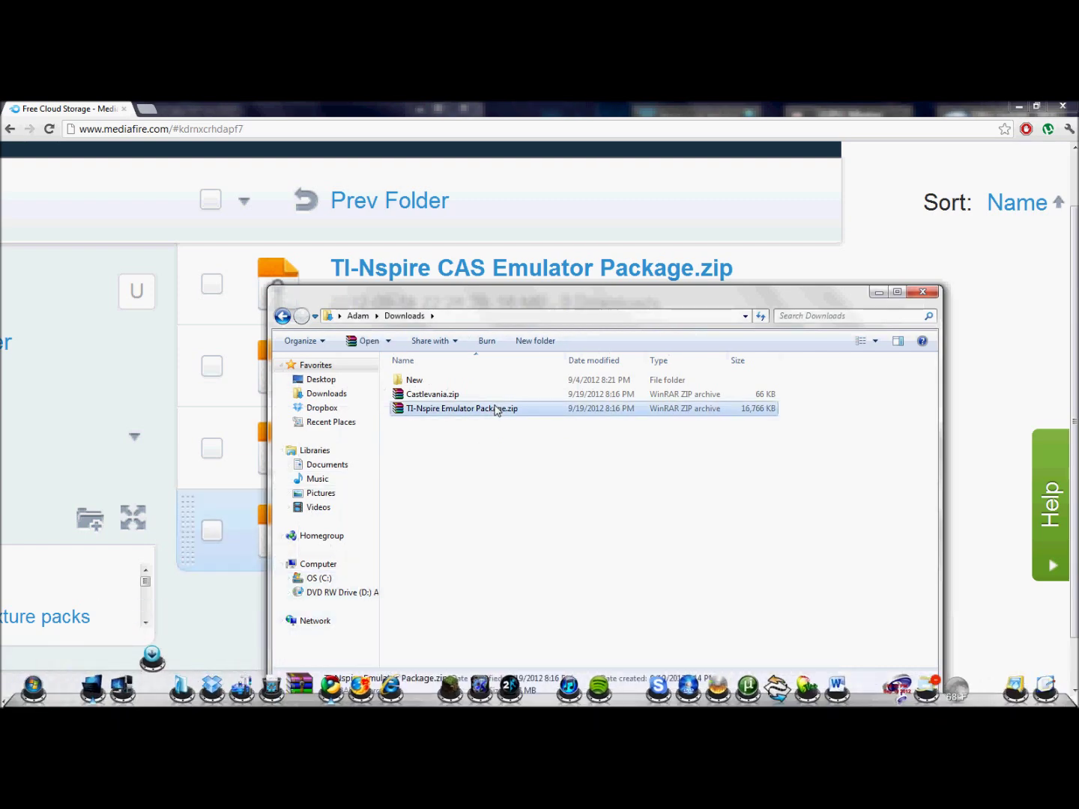
right_click(496, 410)
click(563, 459)
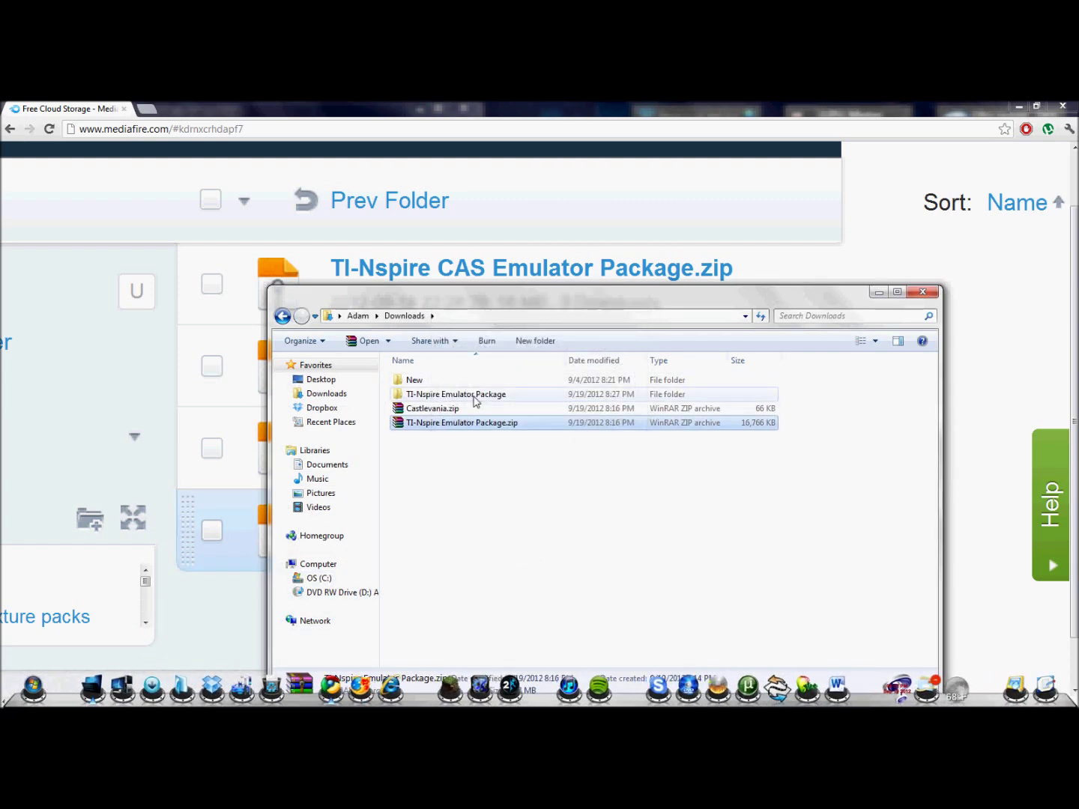
Open Step 1\Step 1.txt and copy its download link.
double_click(473, 397)
click(463, 381)
double_click(462, 380)
double_click(463, 382)
drag(554, 245, 86, 249)
right_click(184, 249)
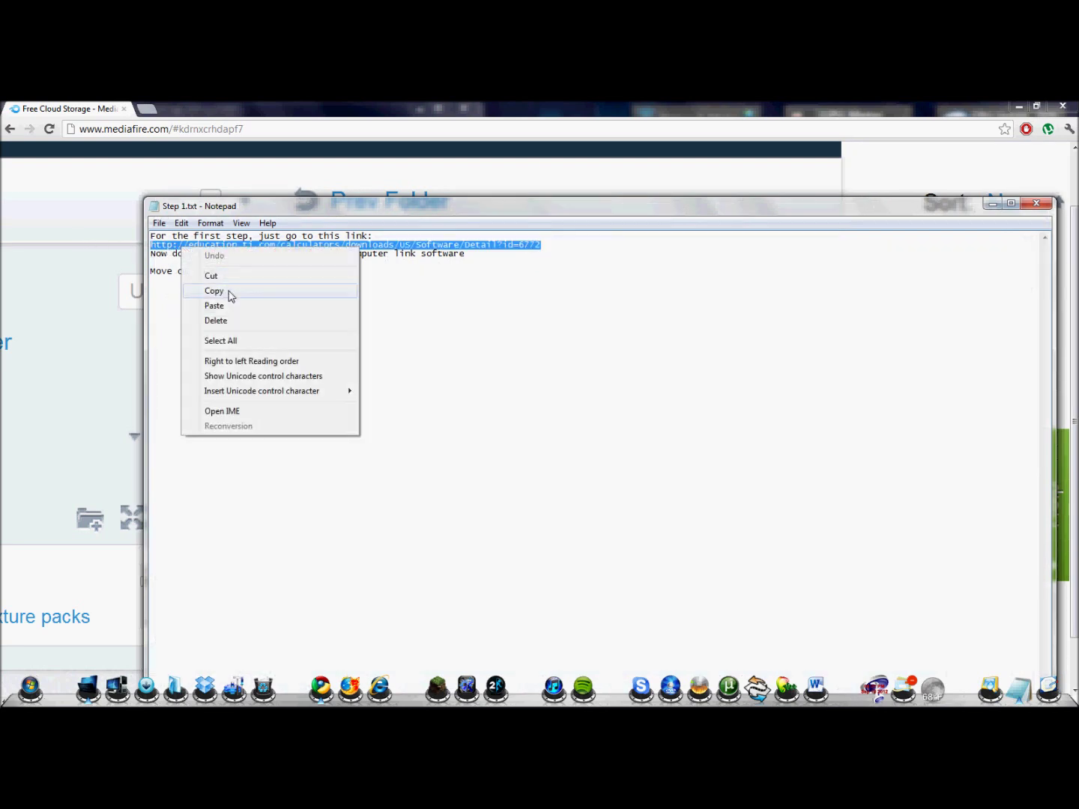
click(214, 291)
Close the Step 1 instructions and start a new browser tab for the link.
click(1042, 204)
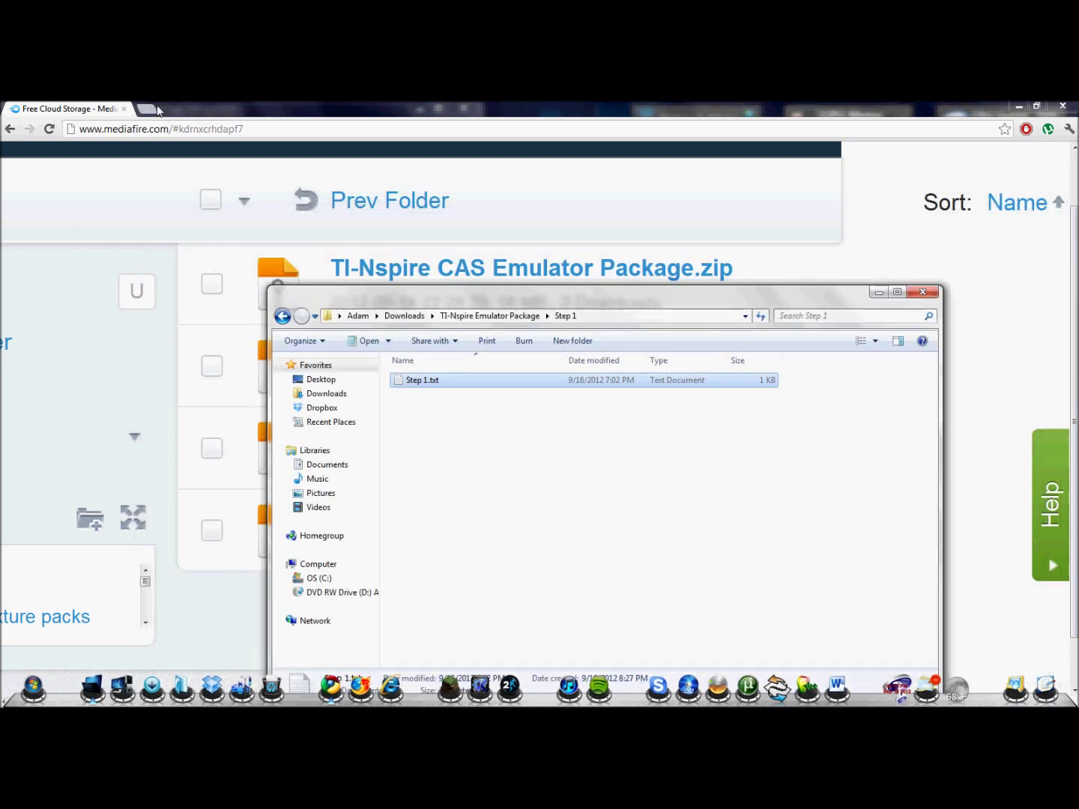
click(147, 110)
right_click(171, 129)
Load the TI-Nspire Computer Link Software download page from the copied link, then close that tab.
click(215, 205)
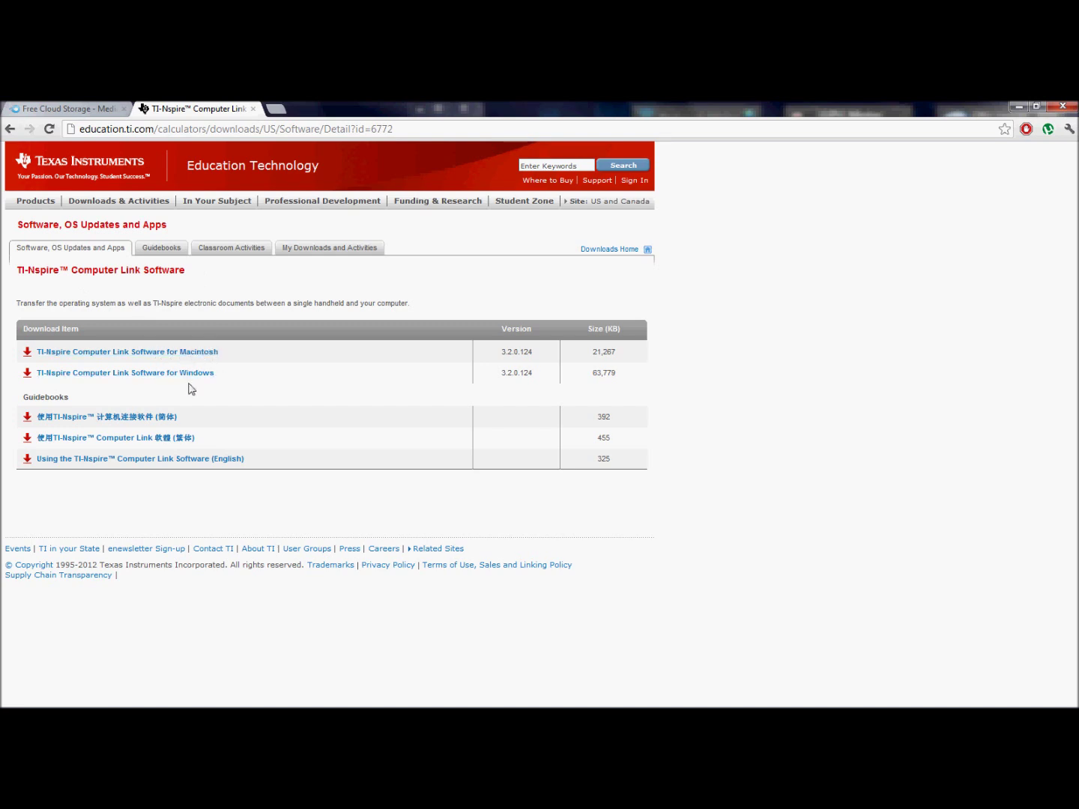
click(254, 110)
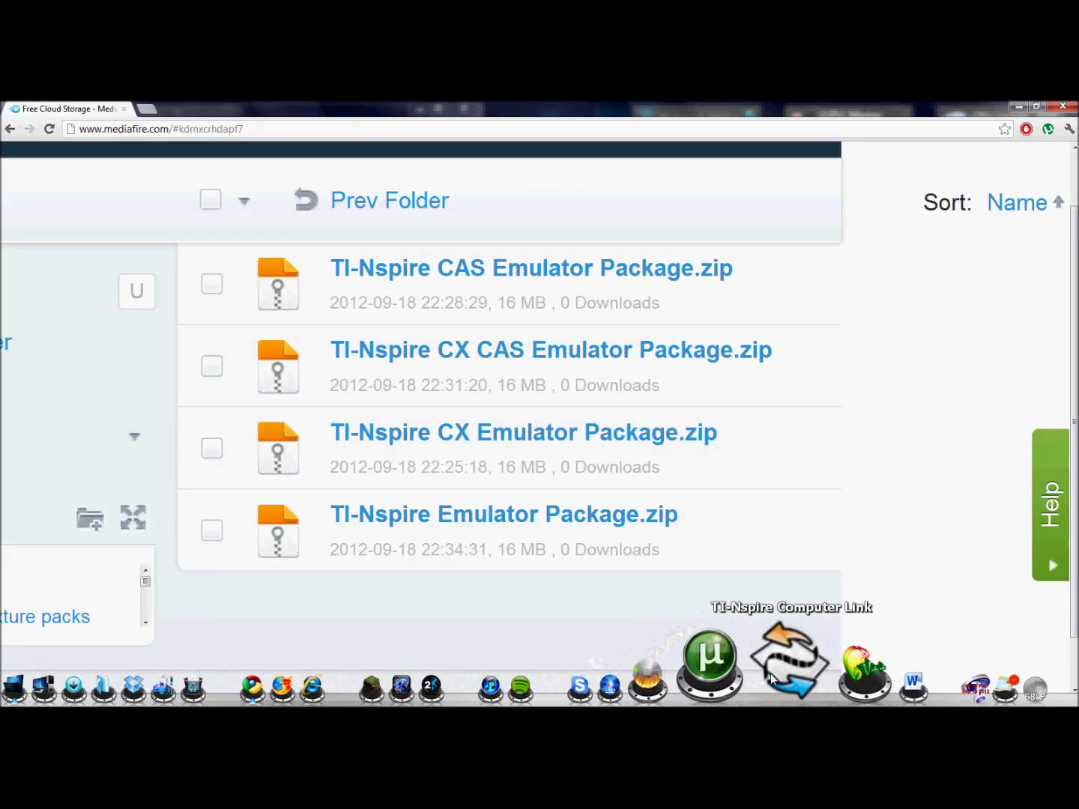
Launch TI-Nspire Computer Link, refresh the handheld list and select the detected TI-Nspire.
click(772, 673)
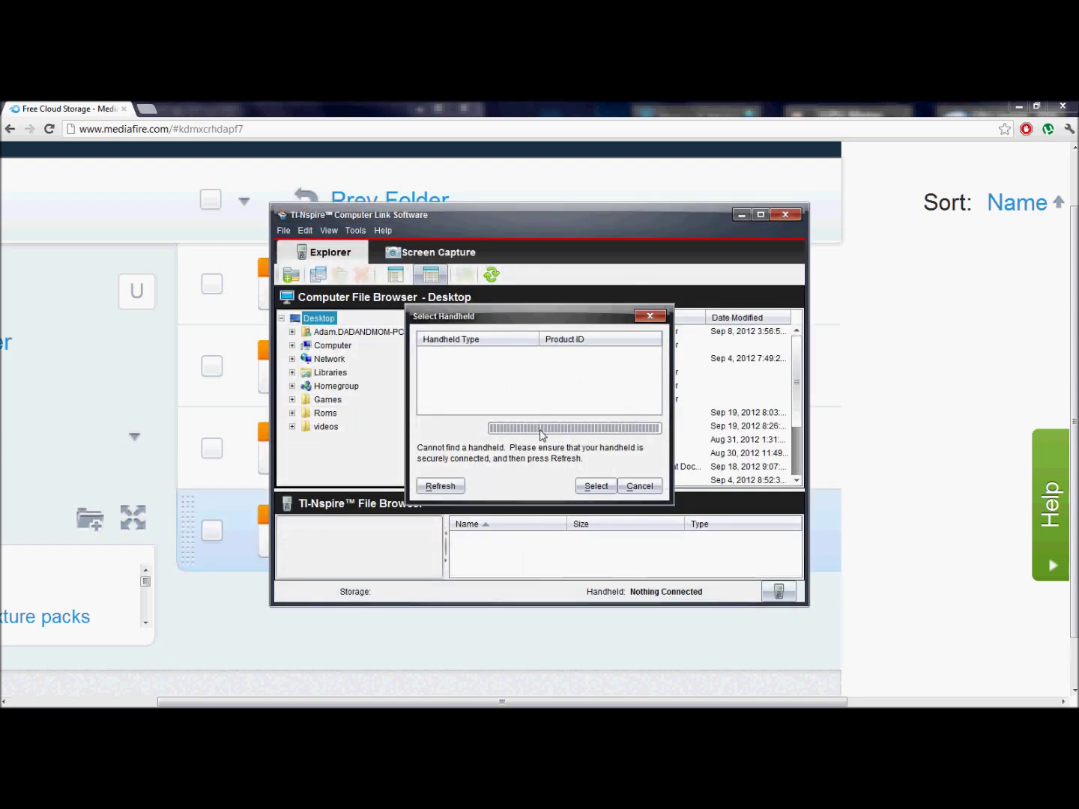
click(447, 488)
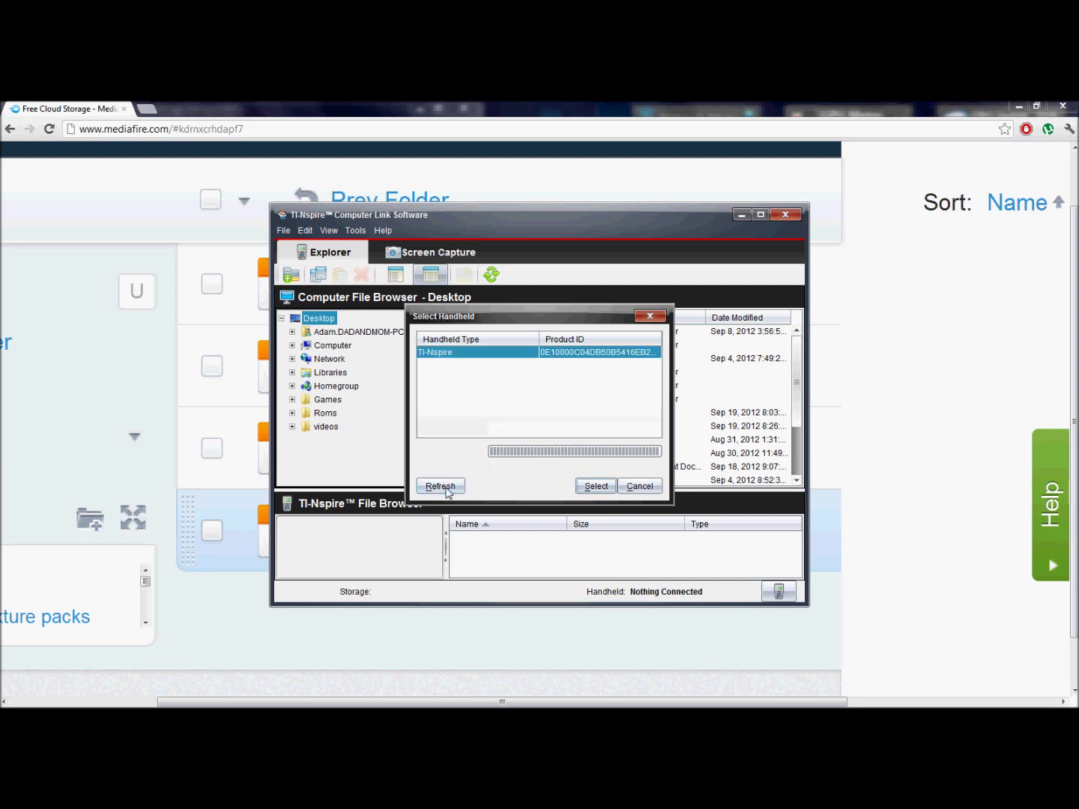
click(596, 487)
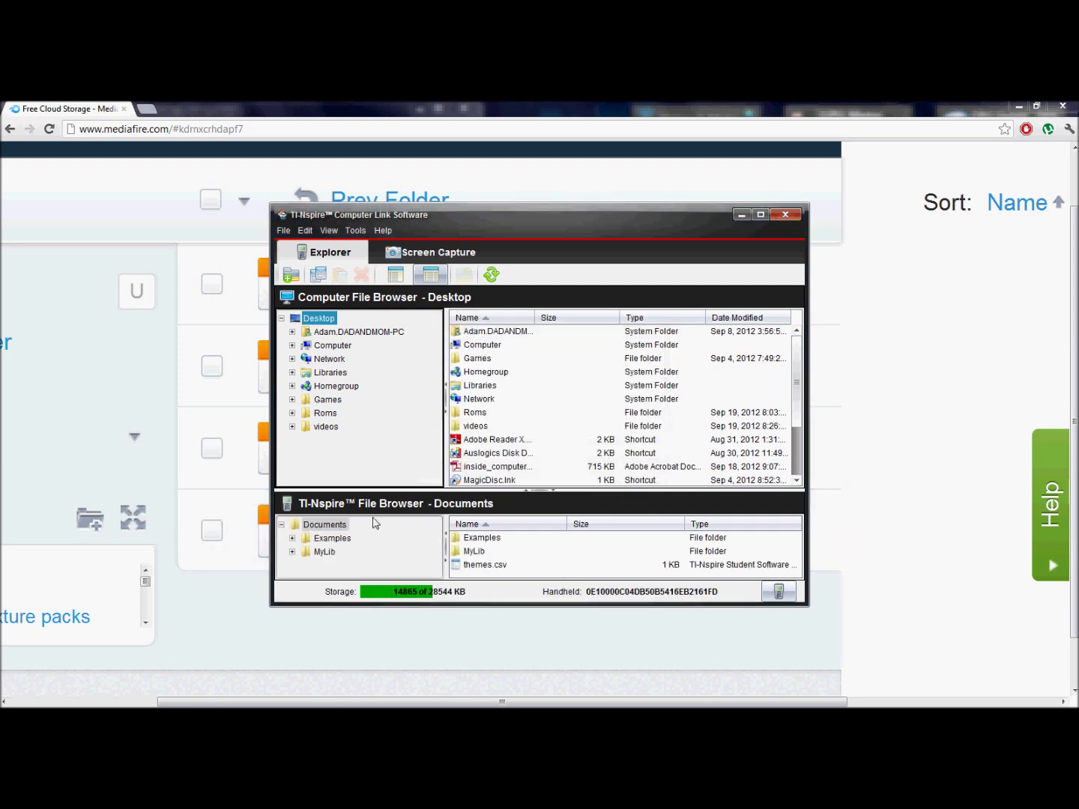
Check the handheld's device info showing OS 3.2.0.1219, then return to the Tools menu.
click(355, 231)
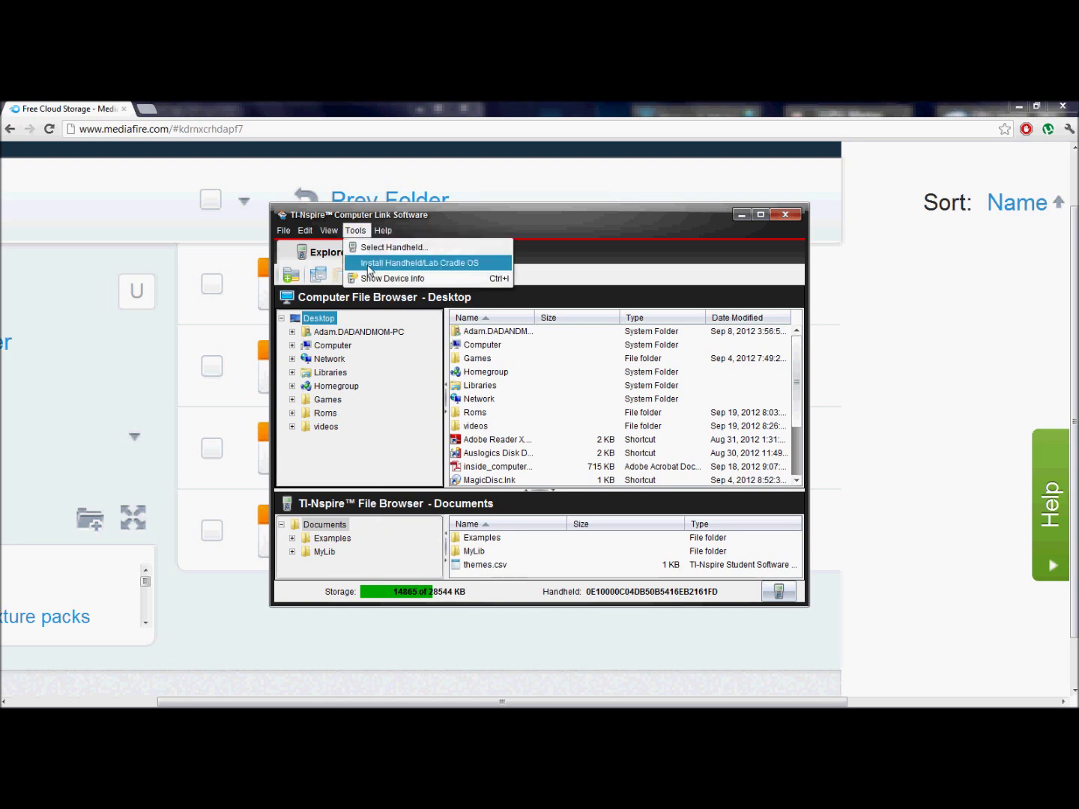
click(367, 278)
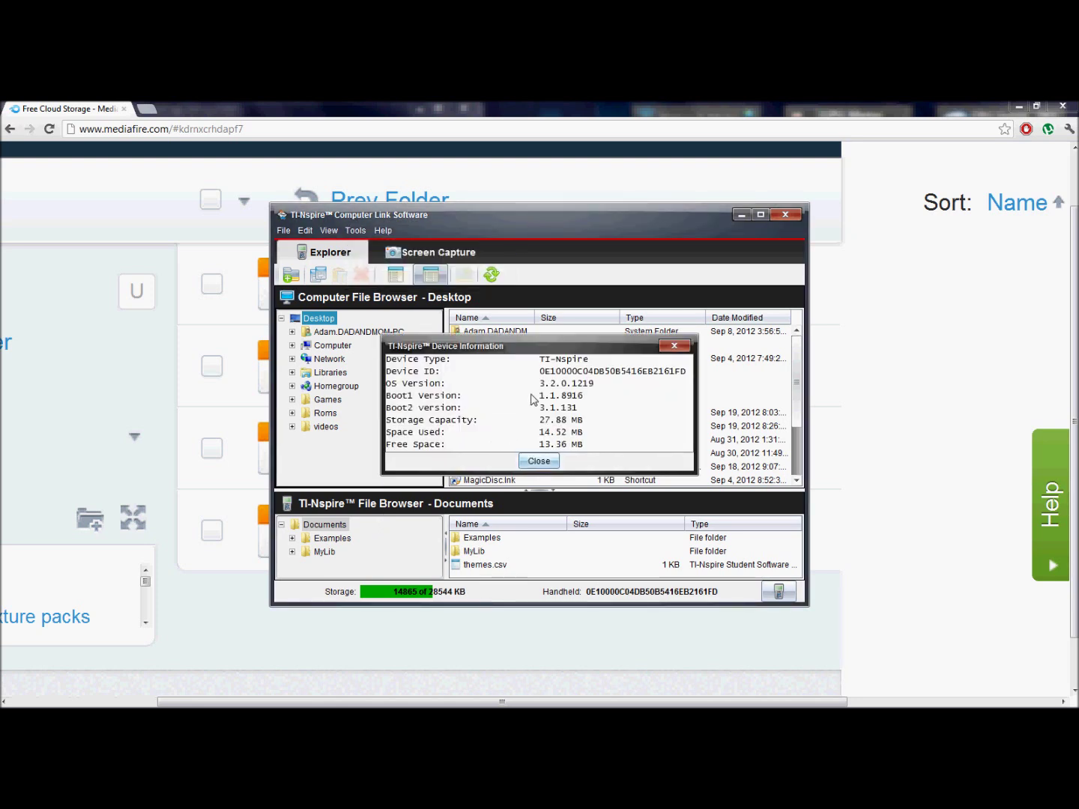
click(545, 461)
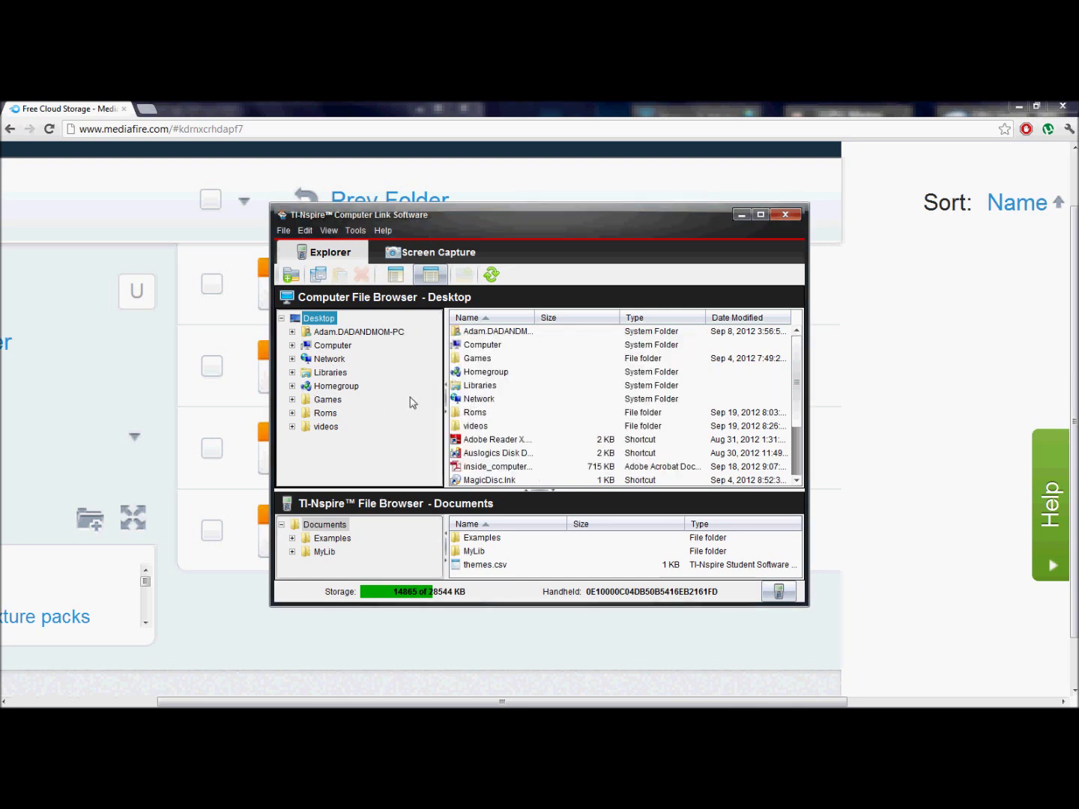
click(355, 230)
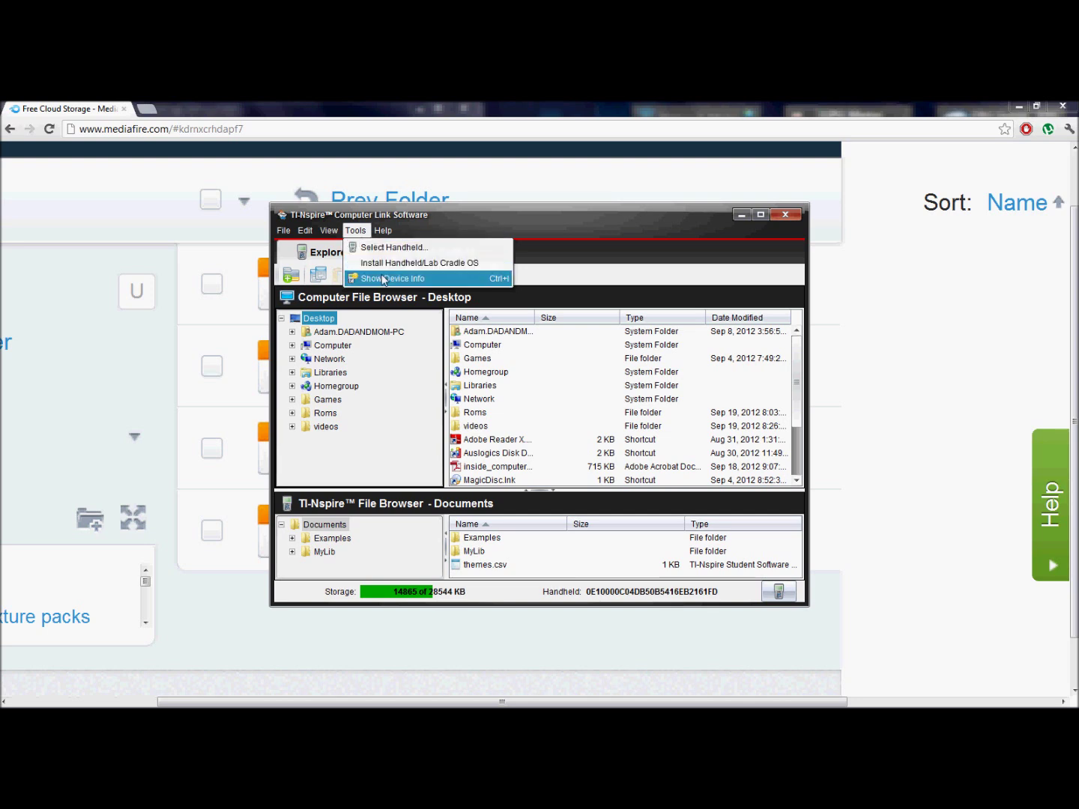
Choose TI-Nspire-3.1.0.392.tno from the Step 2 folder as the handheld OS to install.
click(430, 270)
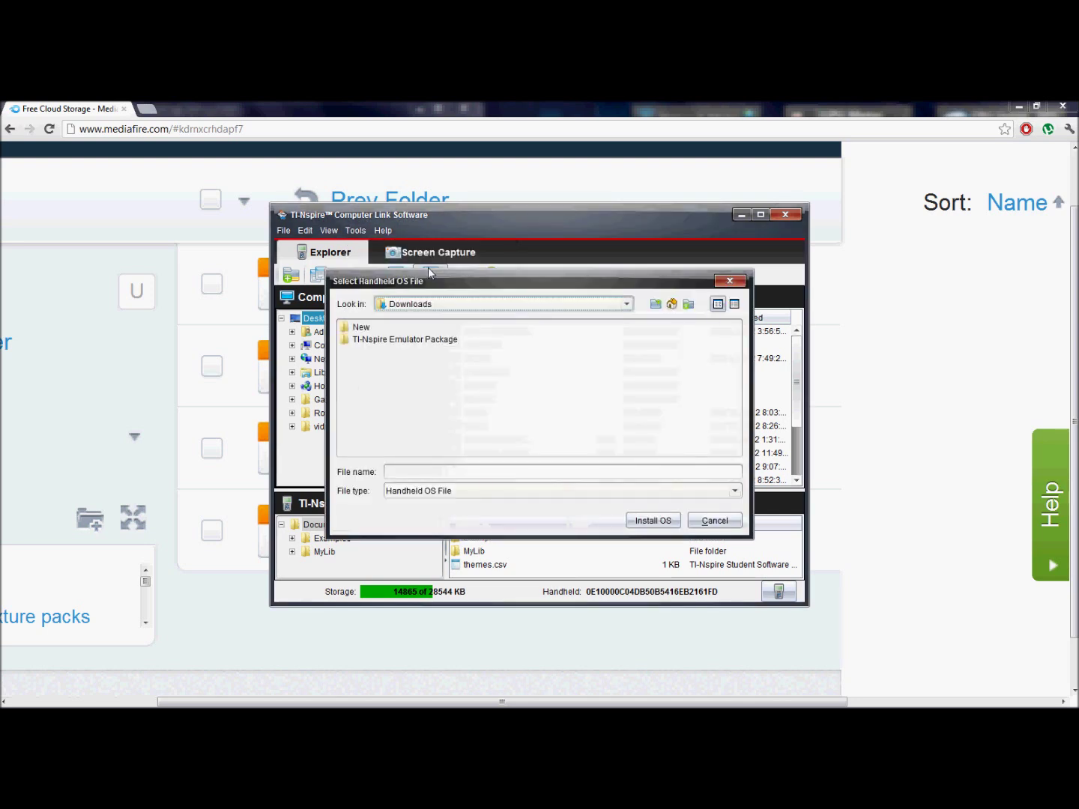
double_click(372, 342)
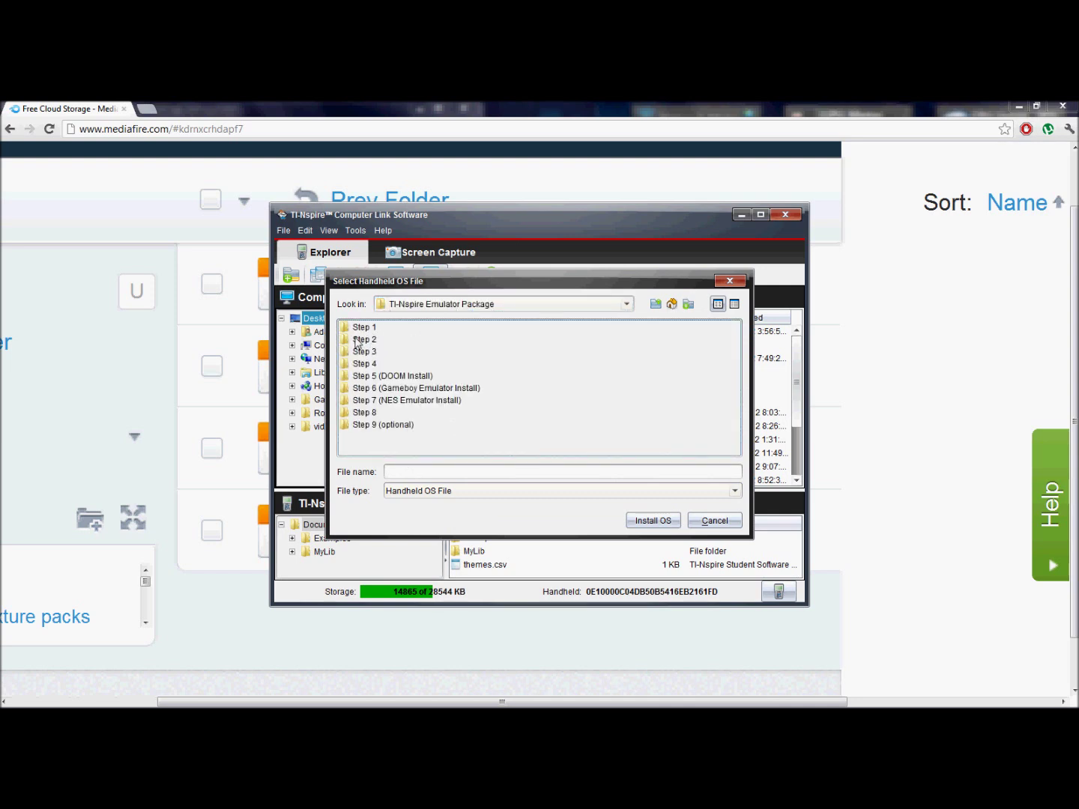
double_click(366, 341)
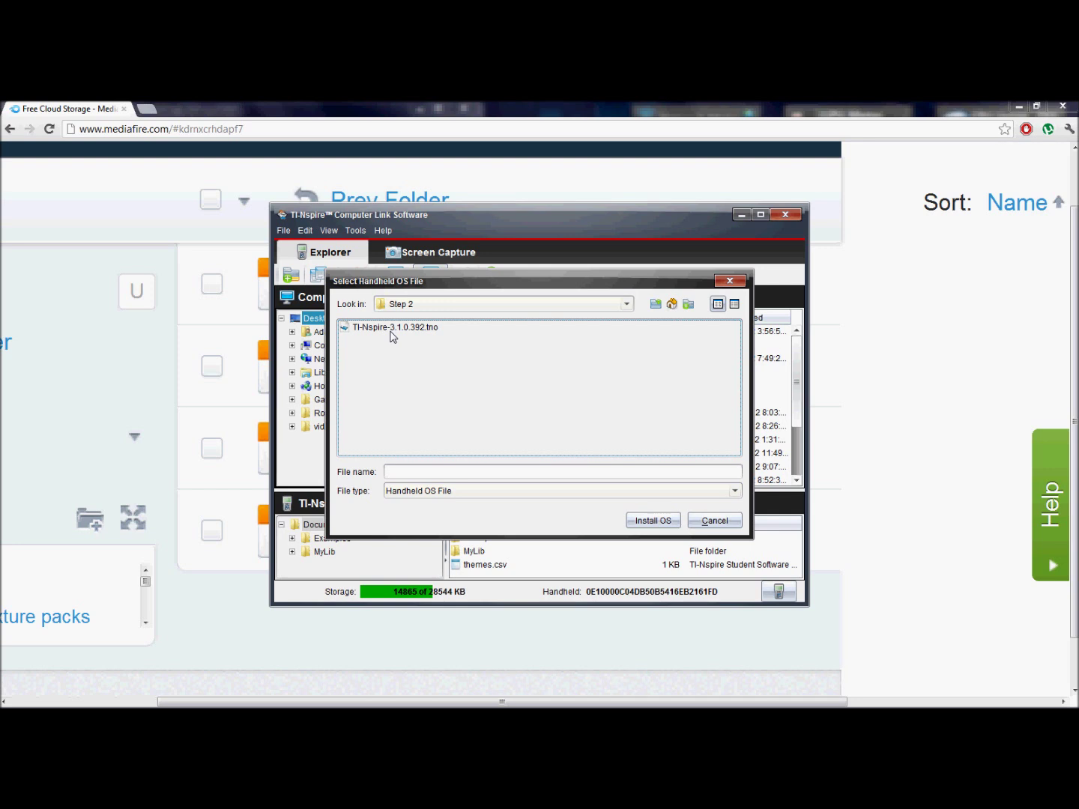
click(391, 330)
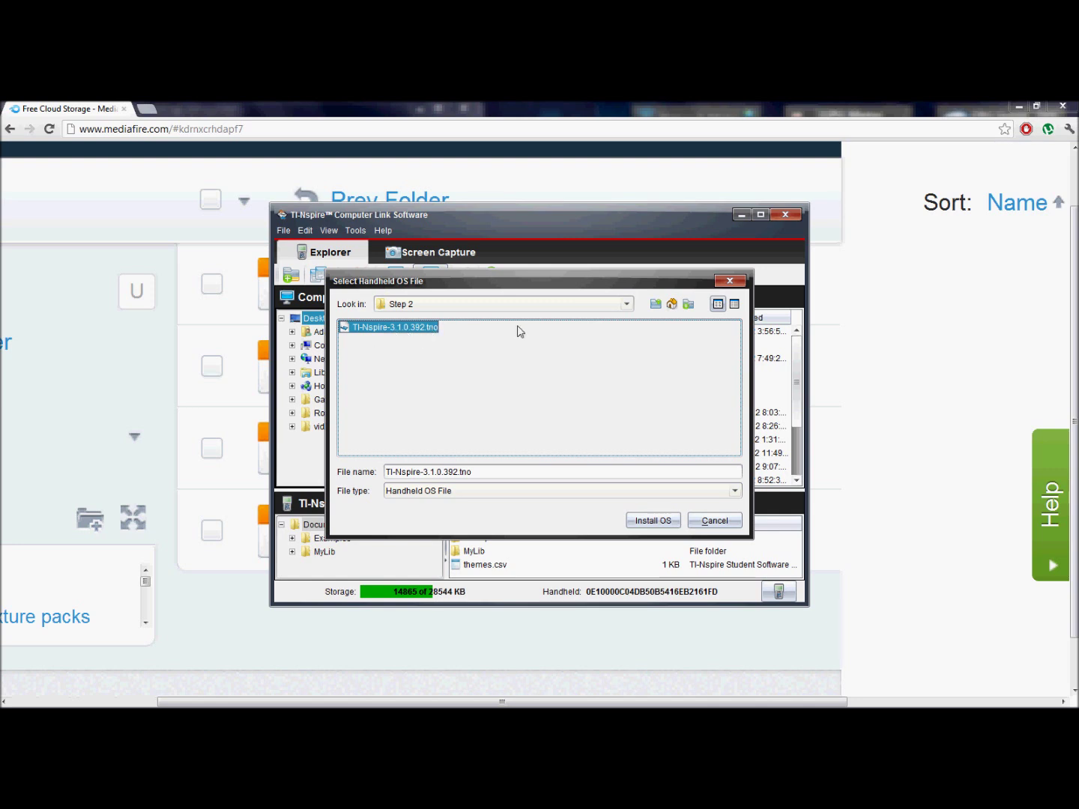
click(654, 518)
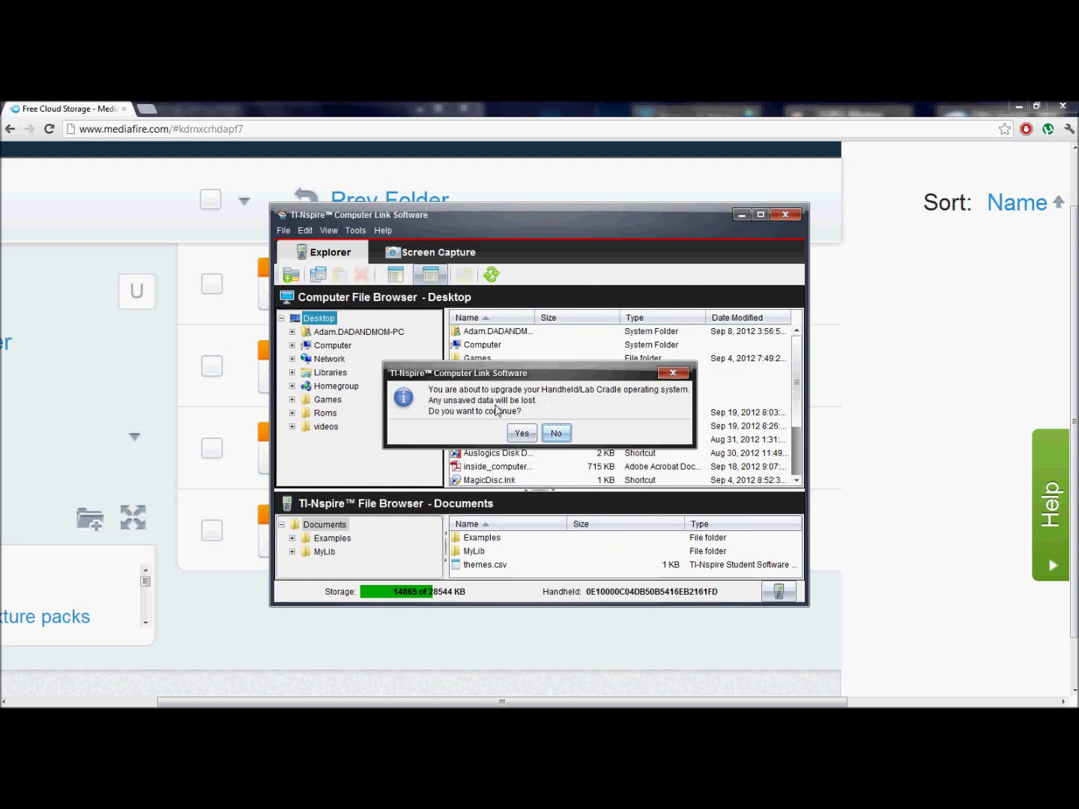
Approve the upgrade so OS 3.1.0.392 installs on the handheld.
click(522, 434)
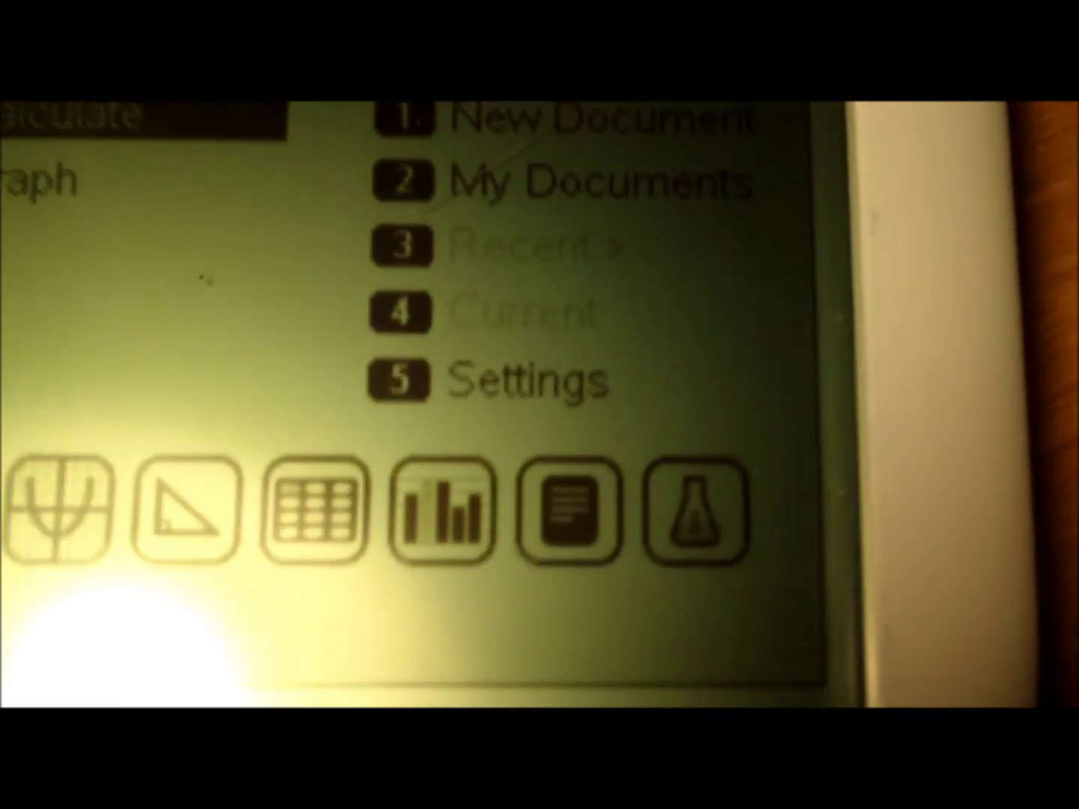
Open Settings > Status on the handheld to verify OS 3.1.0.392.
key(5)
key(4)
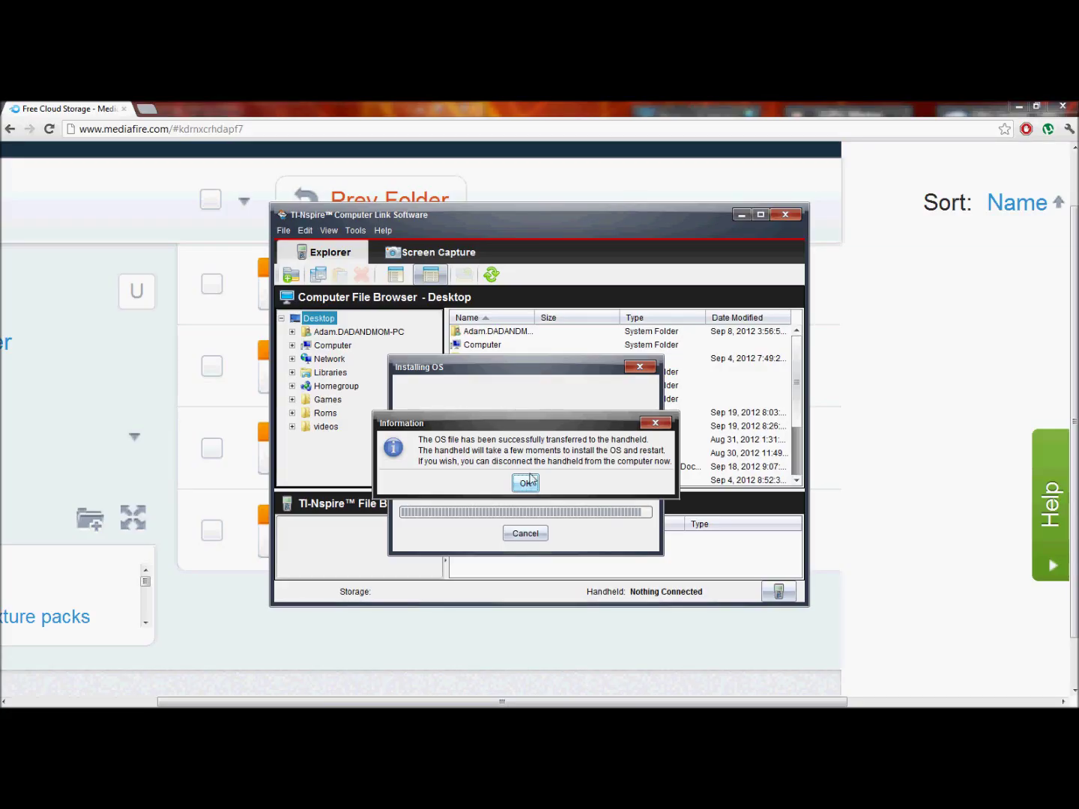
Dismiss the transfer-success message and reconnect to the TI-Nspire handheld.
click(526, 482)
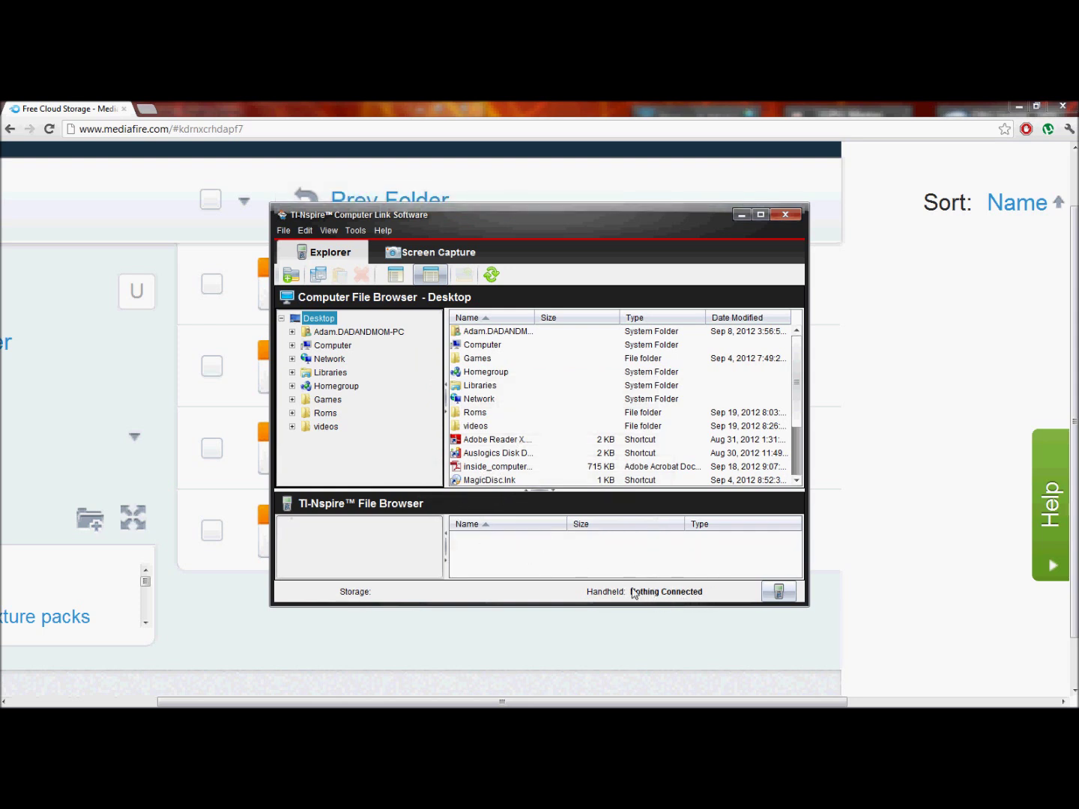
click(777, 594)
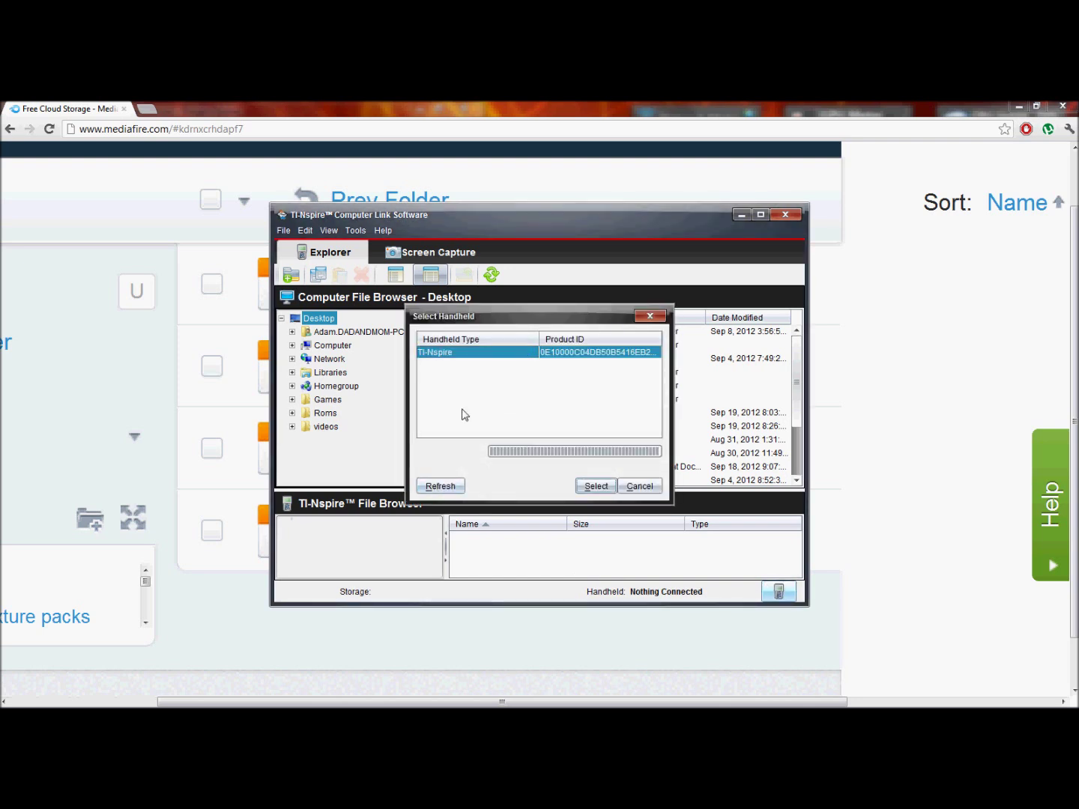
click(589, 486)
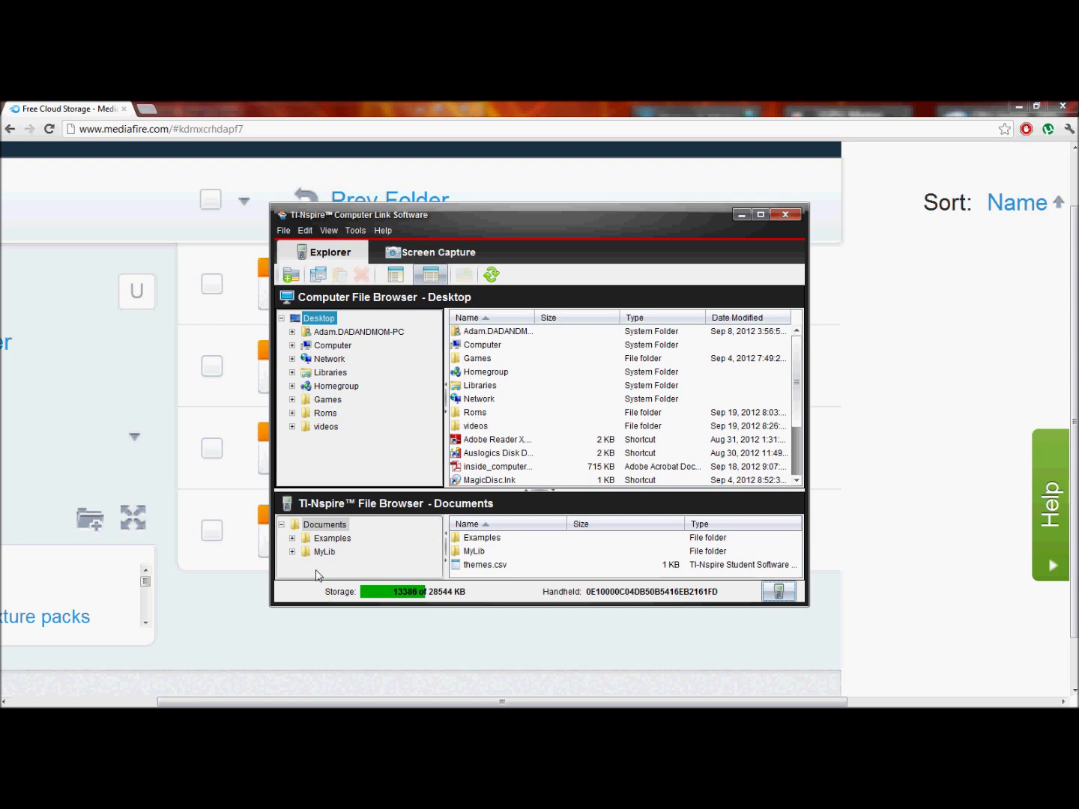
Add a new folder named ndless inside the handheld's Documents.
right_click(333, 571)
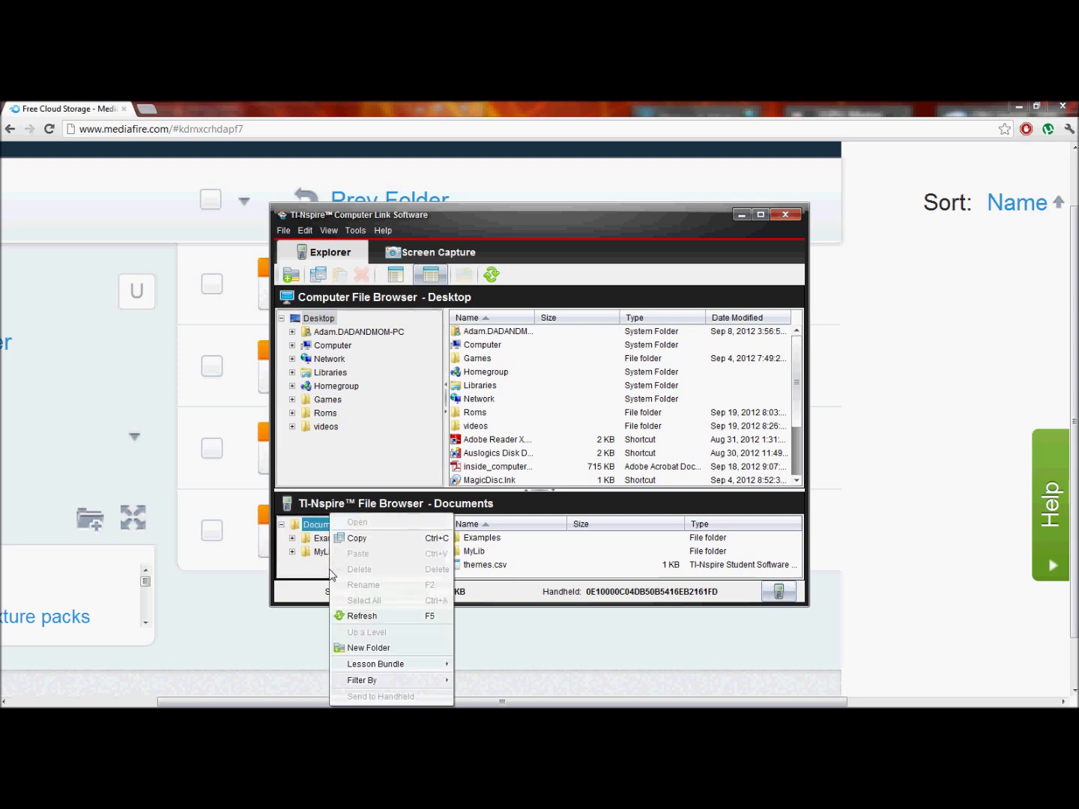
click(366, 649)
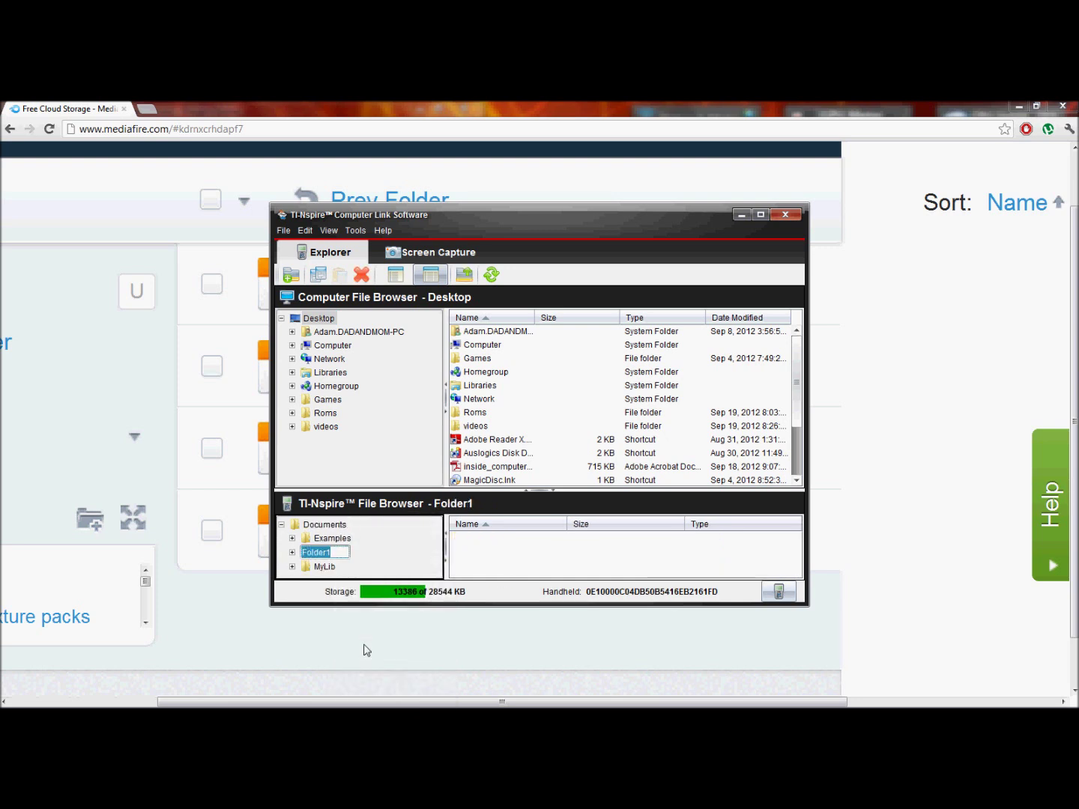
text(ndless)
key(Return)
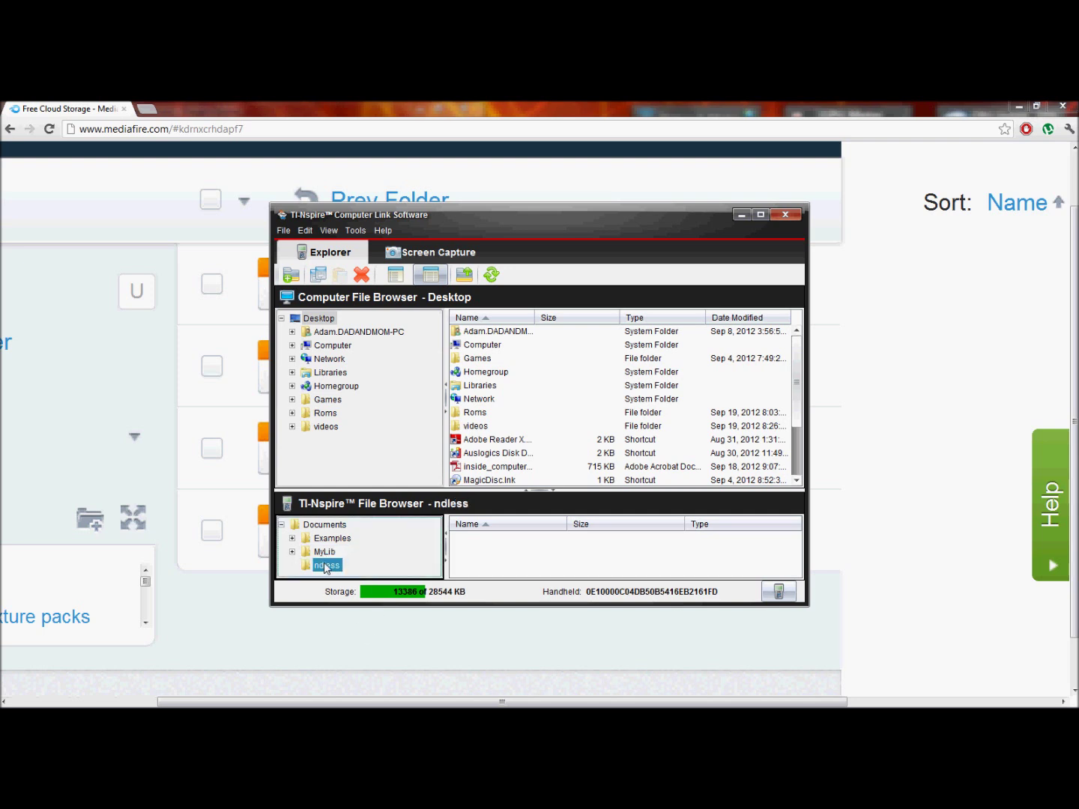
Browse the computer pane to Downloads > TI-Nspire Emulator Package > Step 3.
double_click(344, 332)
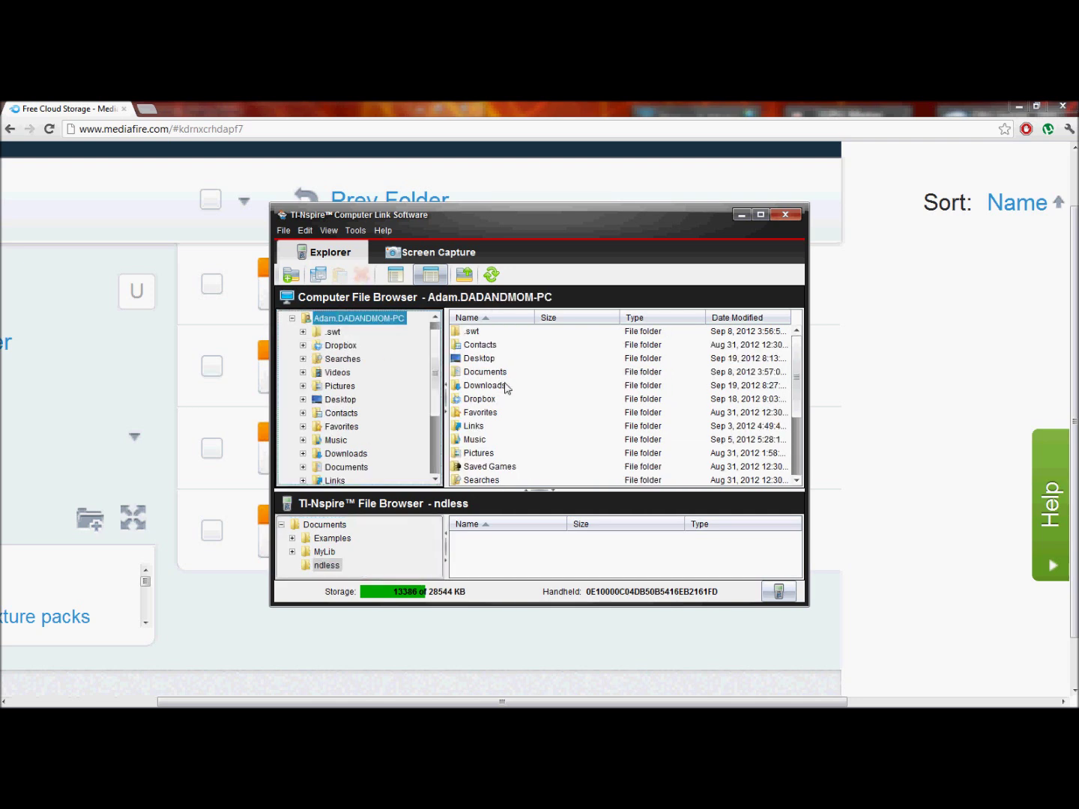
double_click(493, 387)
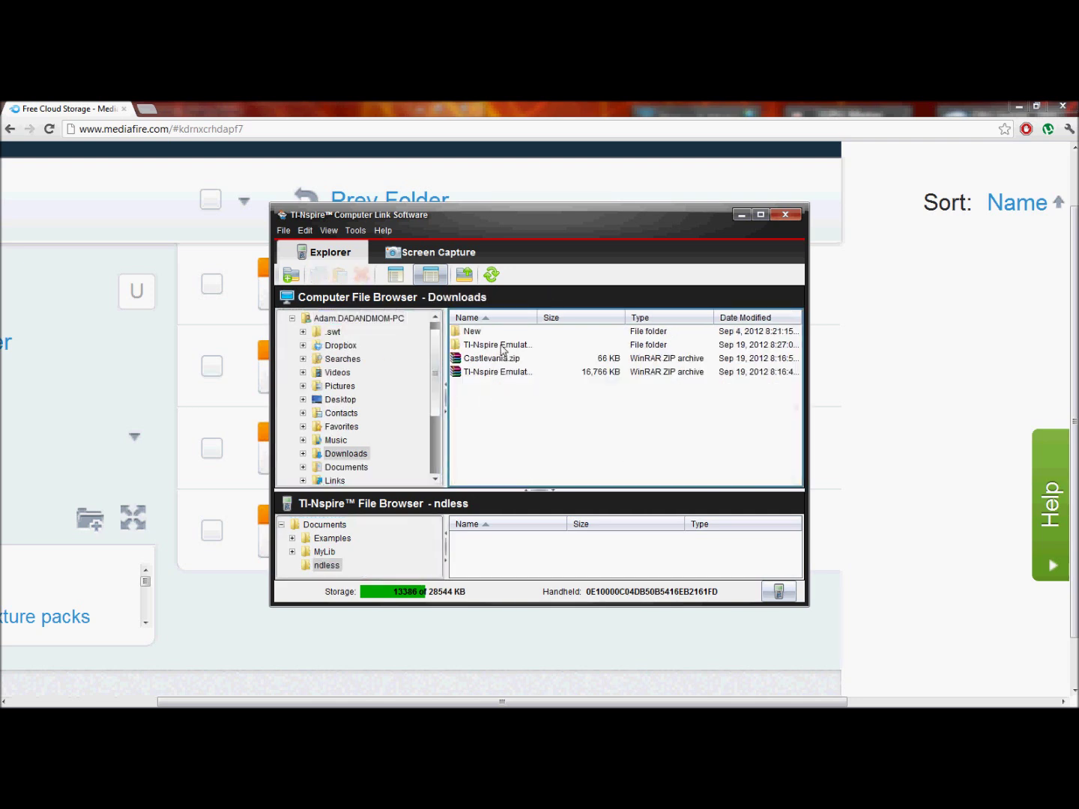
double_click(503, 348)
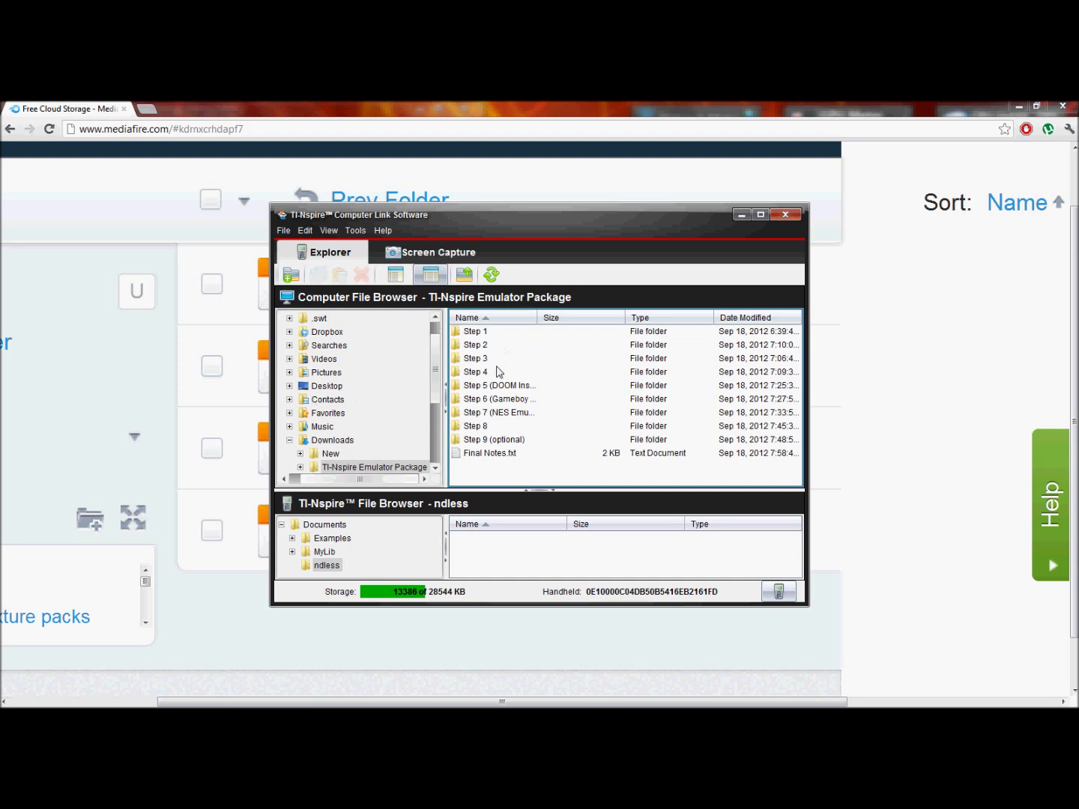
double_click(495, 361)
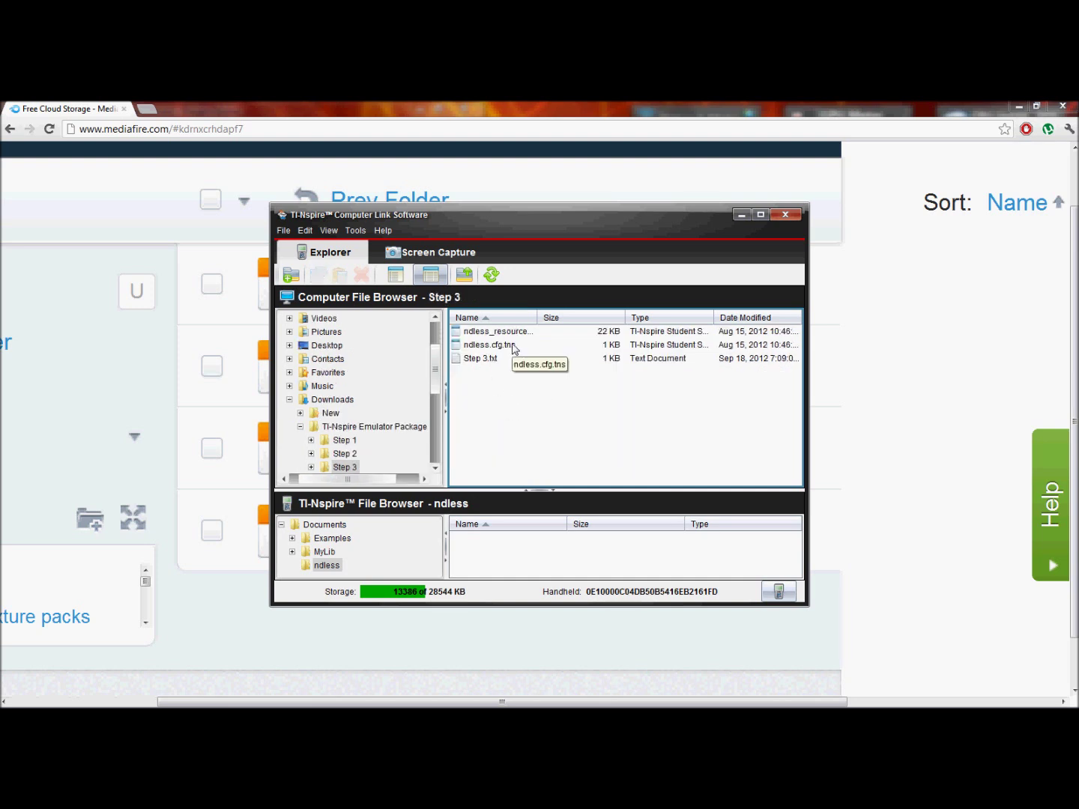
Select ndless.cfg.tns and ndless_resources.tns together and drag them into the handheld's ndless folder.
click(514, 349)
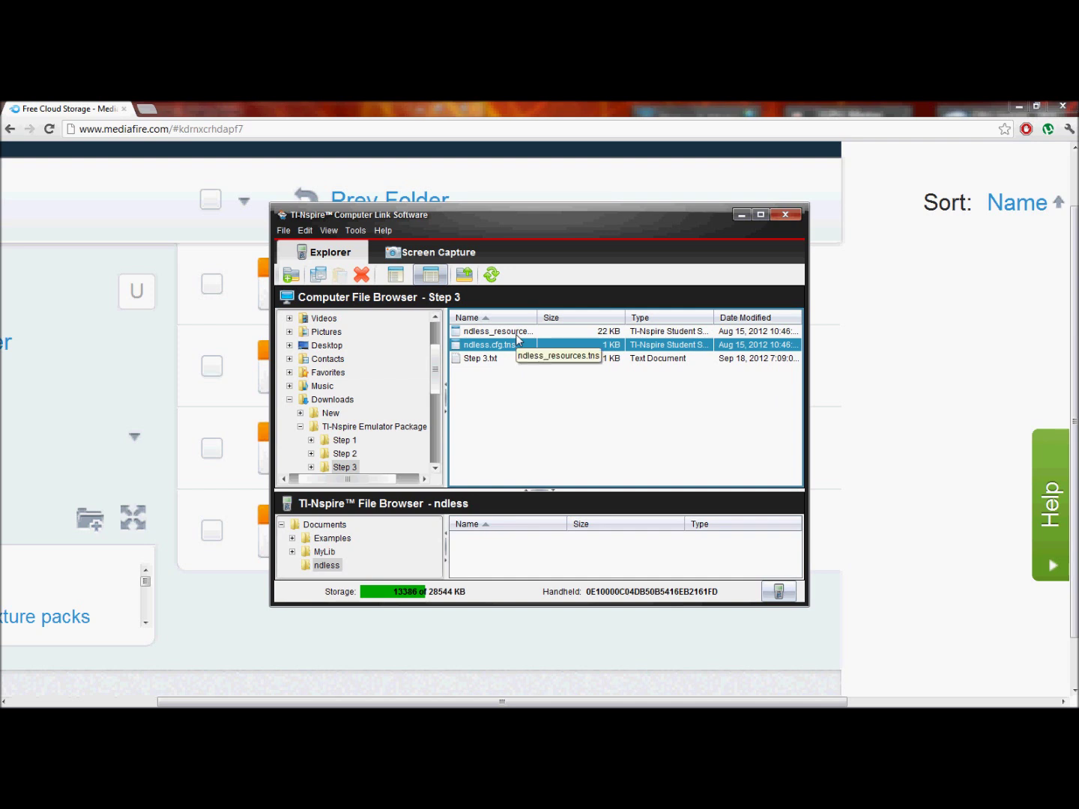
ctrl+click(516, 334)
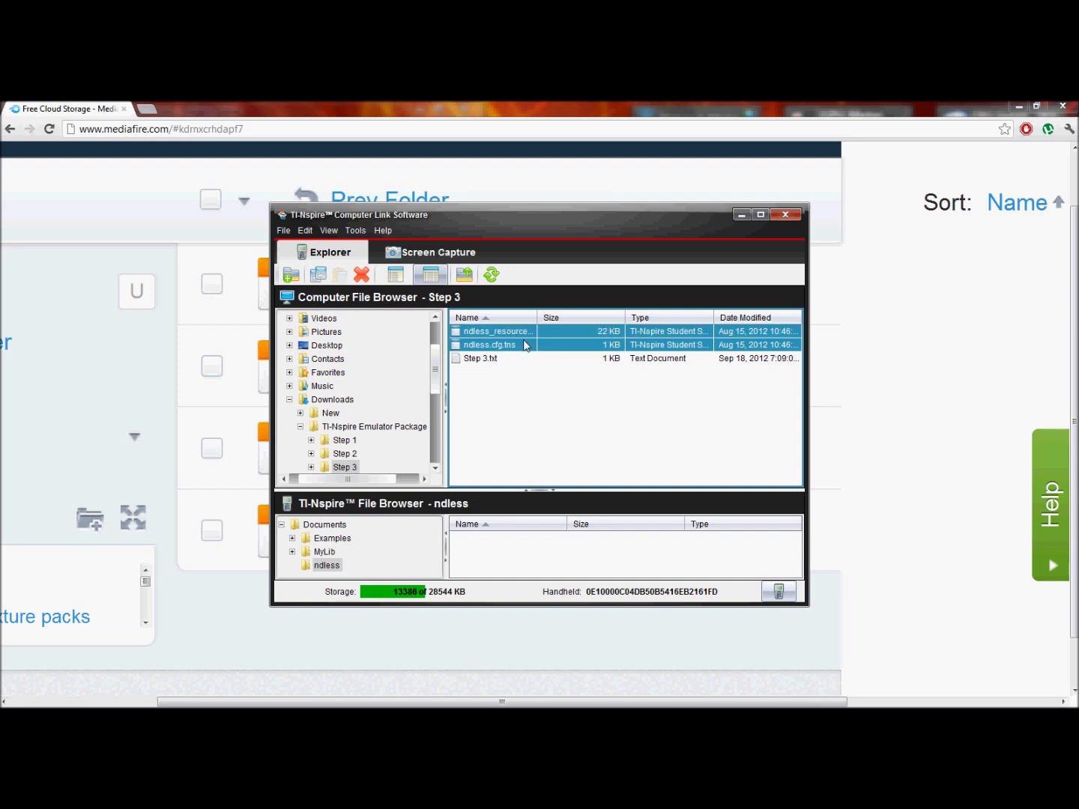
drag(524, 345, 523, 549)
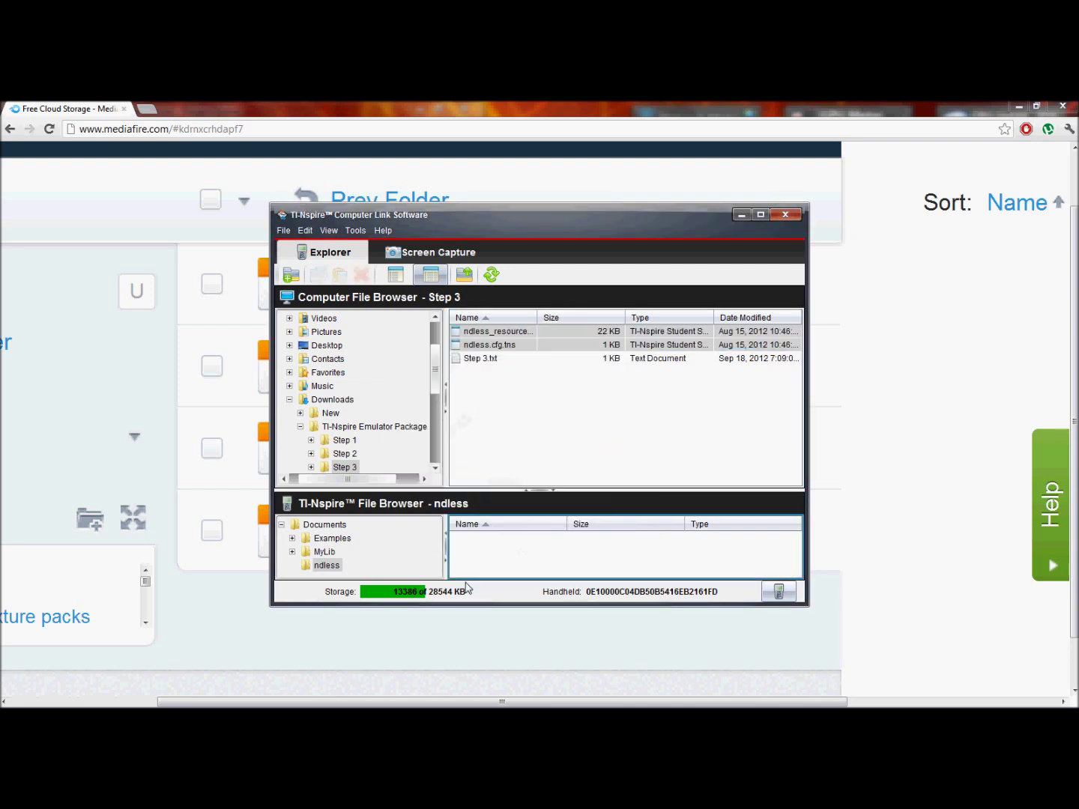